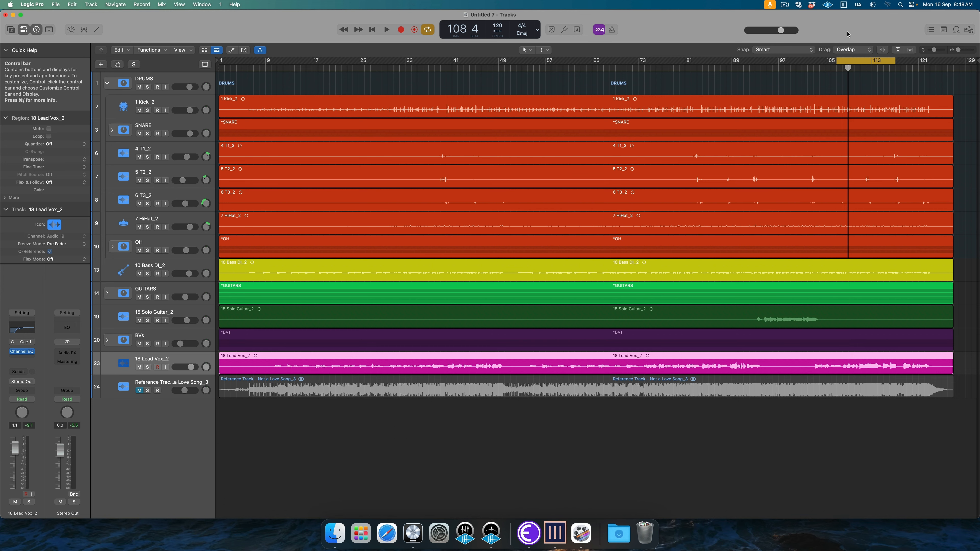
Step: Show the mixer and solo the 18 Lead Vox_2 channel strip
key("x")
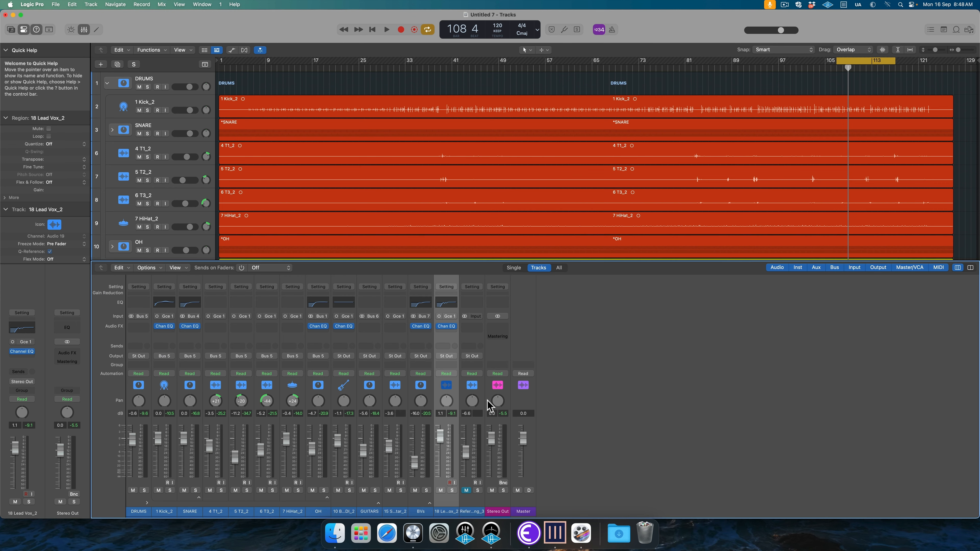
left_click(452, 336)
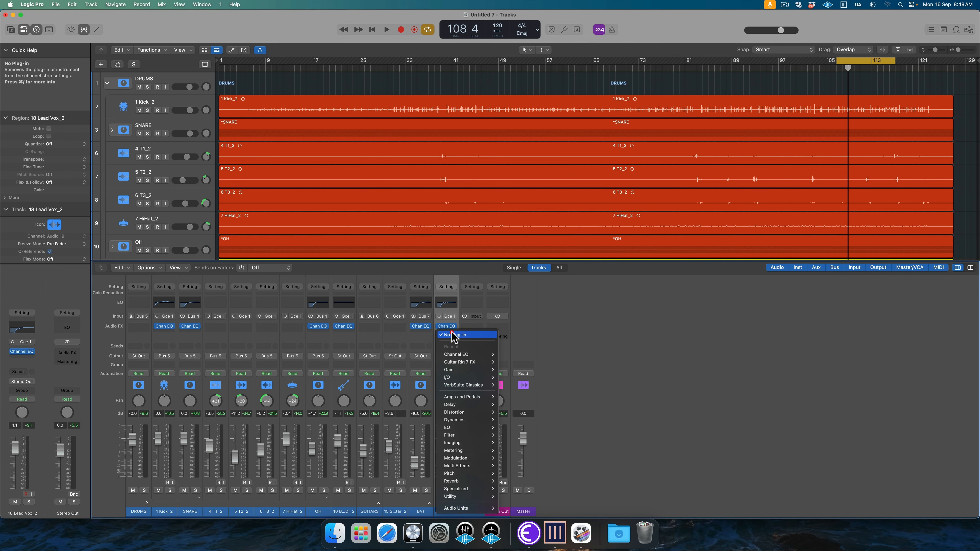
left_click(590, 341)
left_click(452, 490)
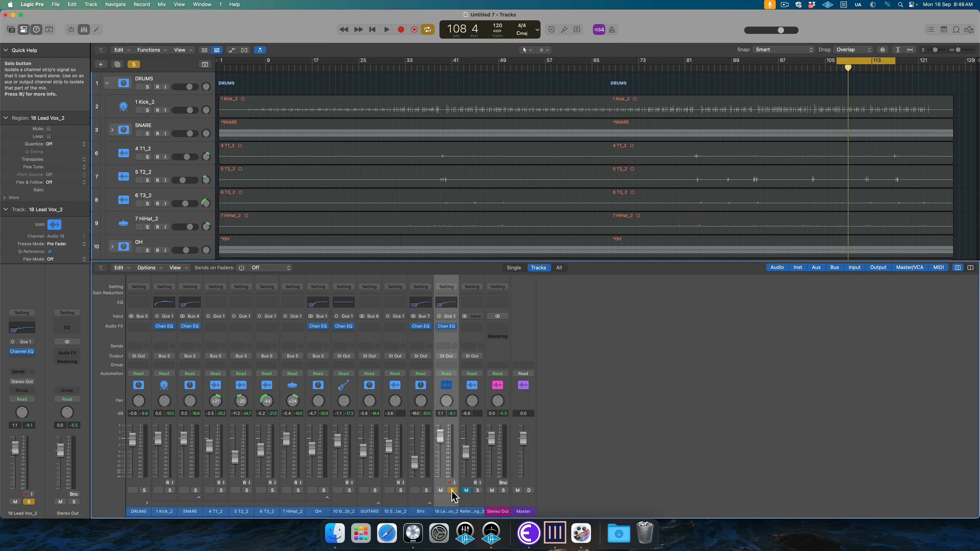
Step: Insert the Compressor after the Channel EQ on 18 Lead Vox_2 and load its Studio Vocal preset
left_click(453, 336)
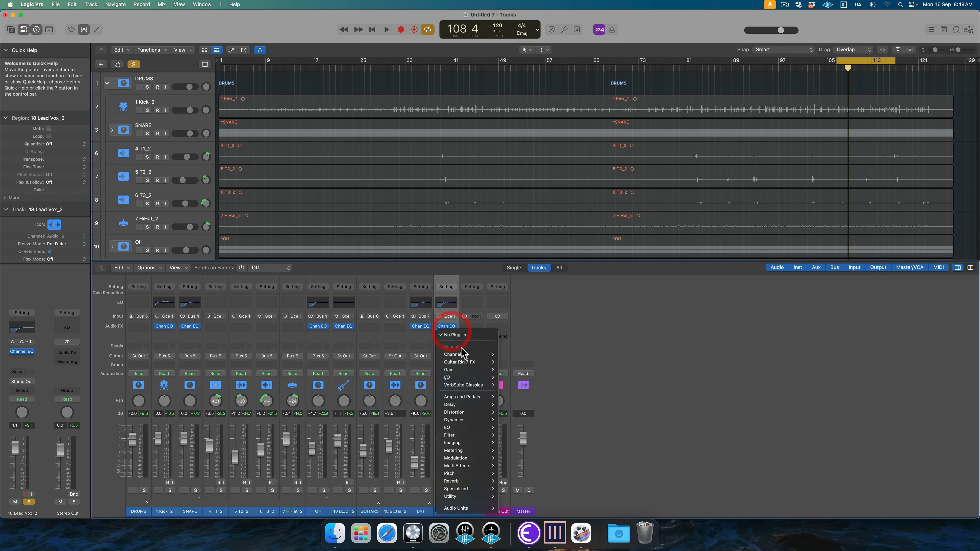
mouse_move(467, 420)
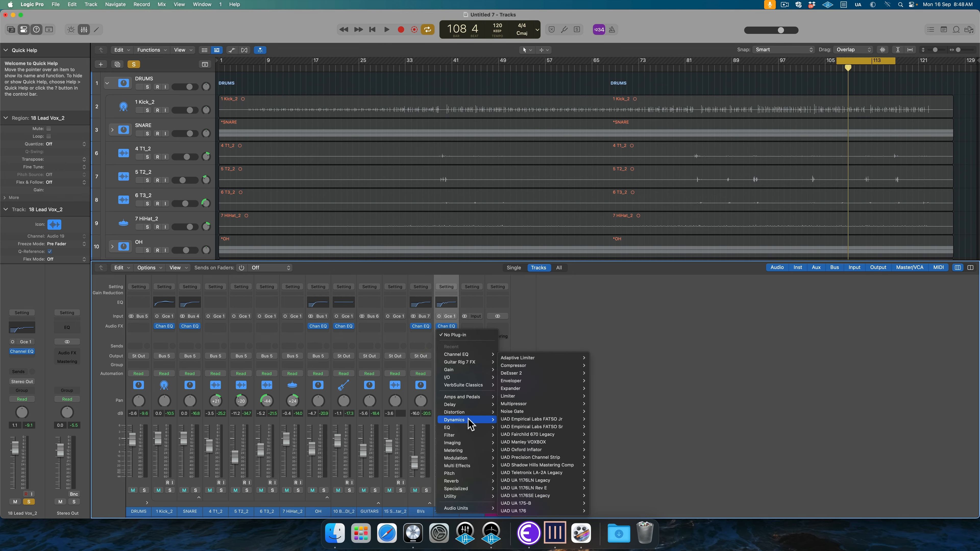
left_click(544, 365)
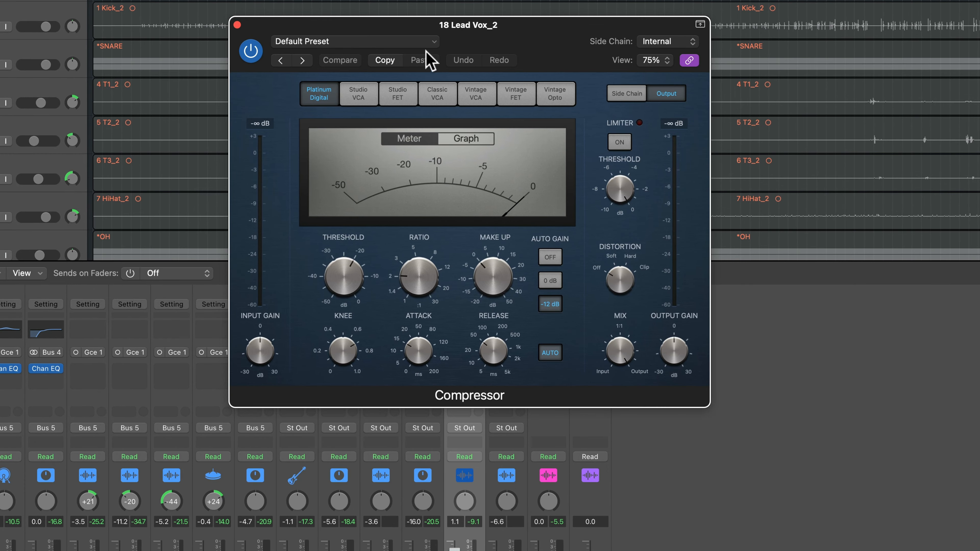
left_click(426, 120)
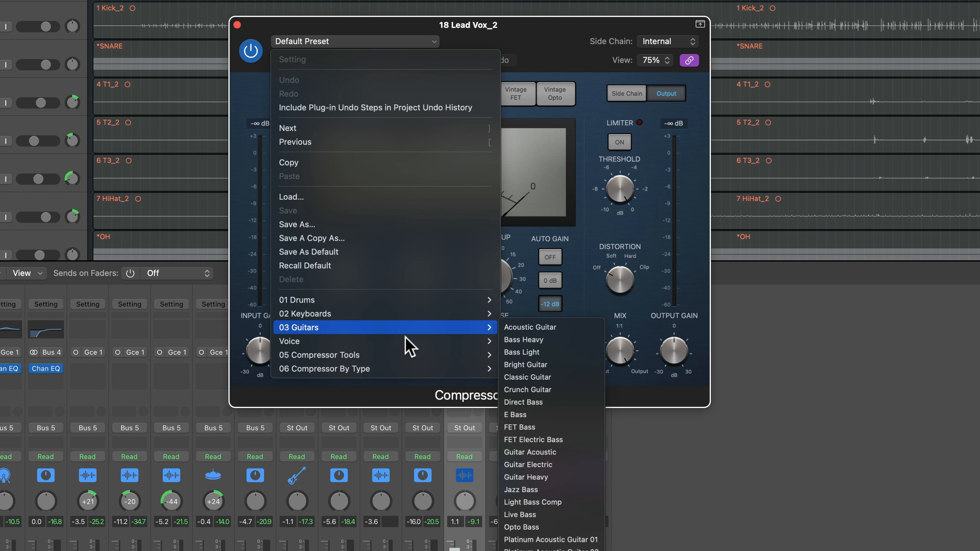
mouse_move(415, 341)
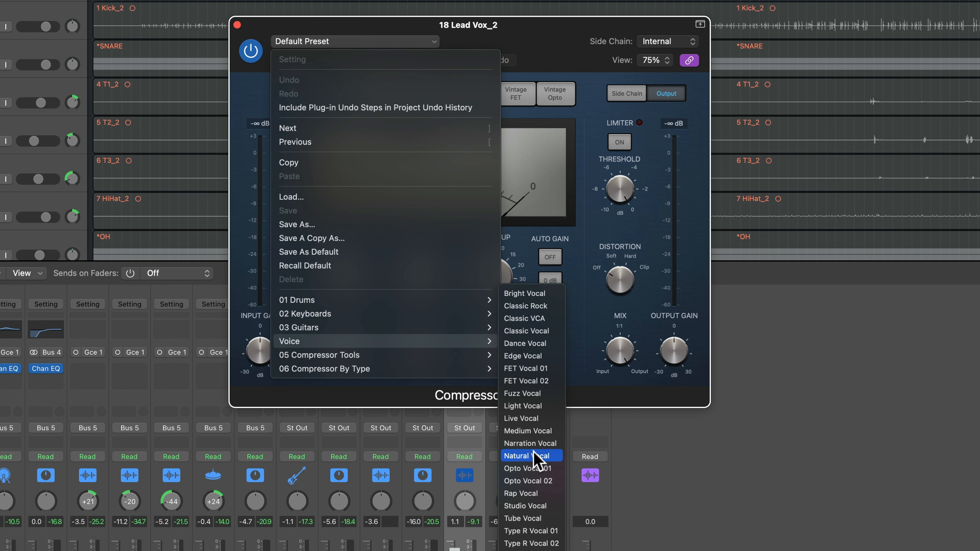
left_click(531, 506)
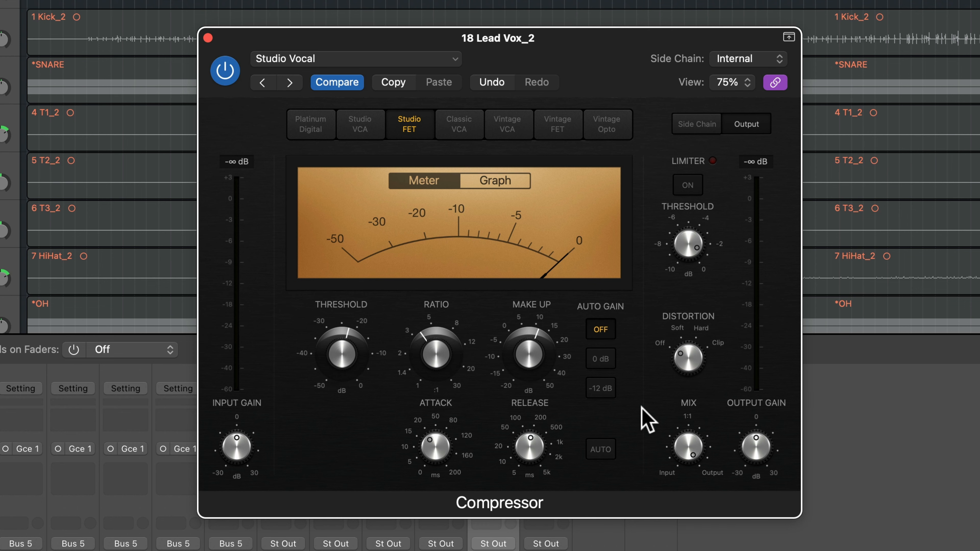
Step: Set the vocal compressor's make-up gain to -1.0 dB and its threshold to 0.0 dB
mouse_move(497, 450)
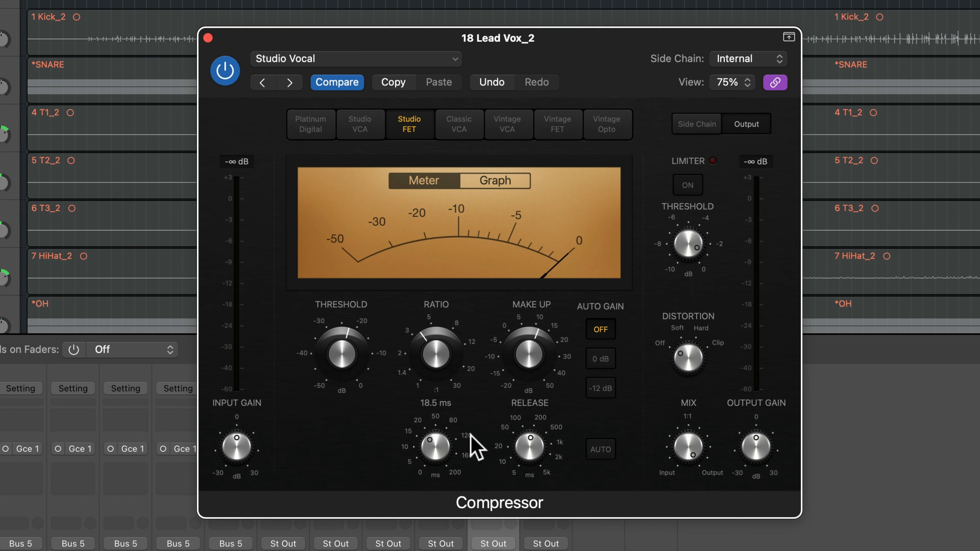
mouse_move(434, 349)
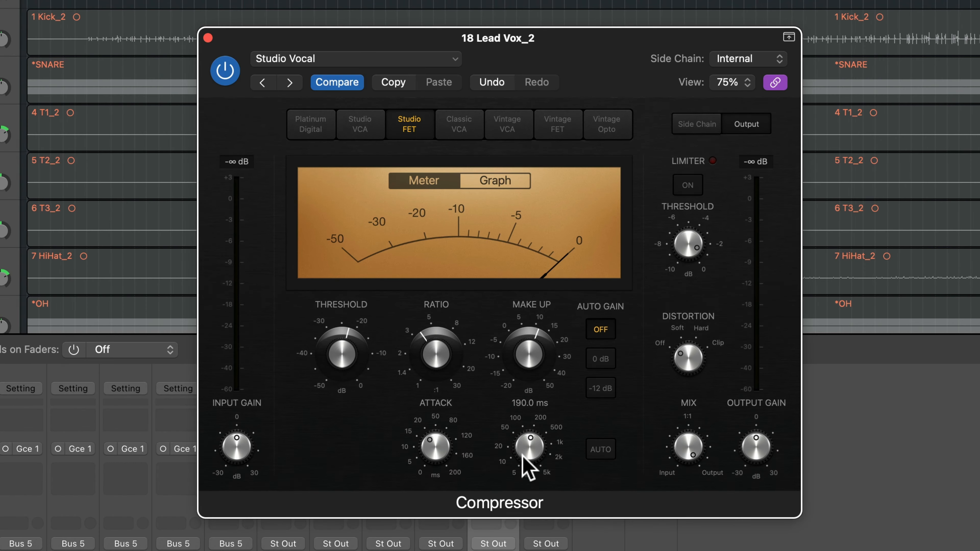
left_click_drag(525, 361, 525, 394)
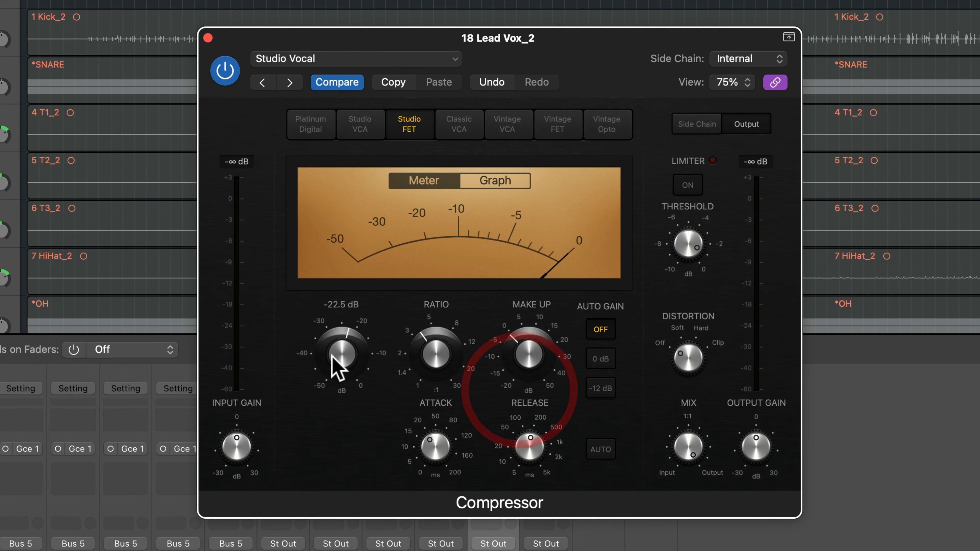
left_click_drag(340, 367, 352, 243)
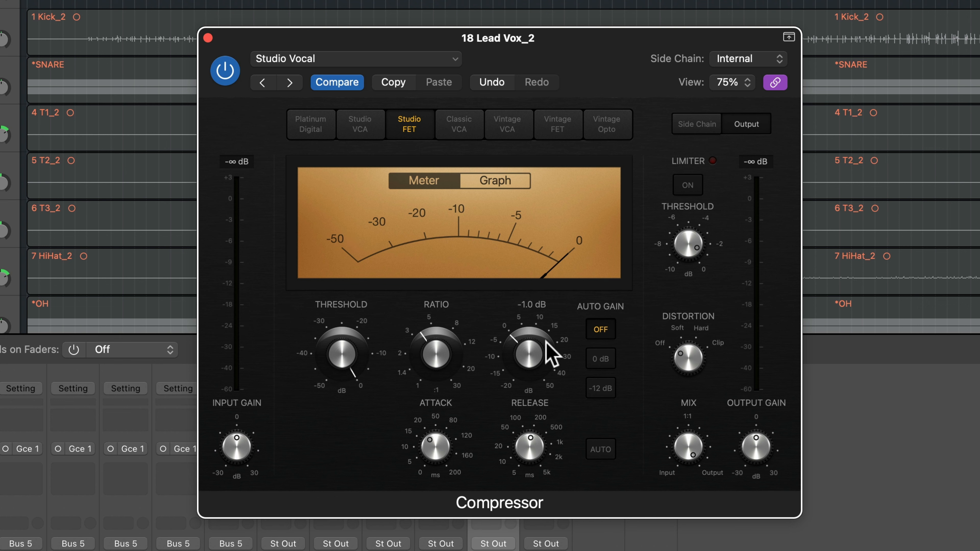
Step: Lower the vocal compressor's threshold to between the -20 and -10 dB marks while playing the soloed vocal
scroll(892, 174, "down", 10)
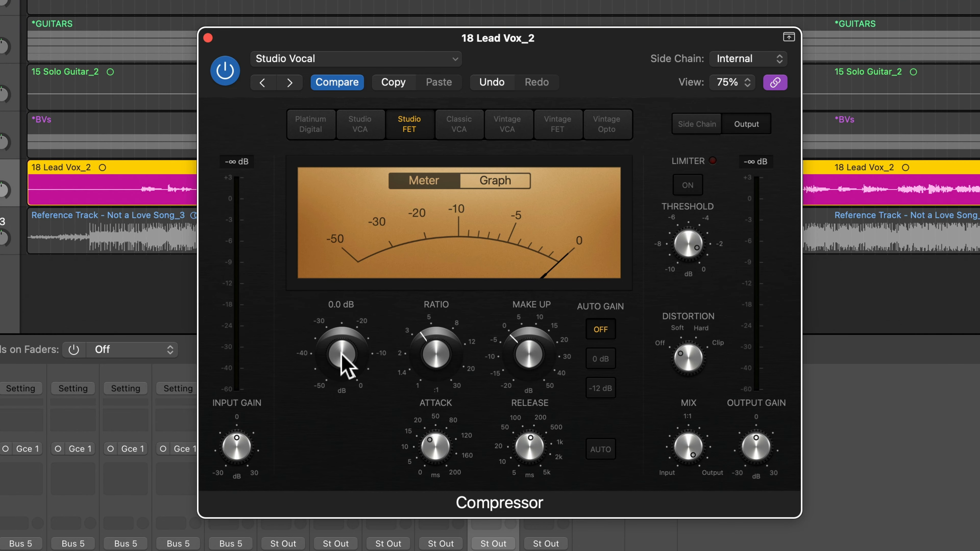
mouse_move(341, 357)
left_mouse_down()
mouse_move(340, 437)
mouse_move(344, 331)
mouse_move(342, 392)
mouse_move(353, 340)
left_mouse_up()
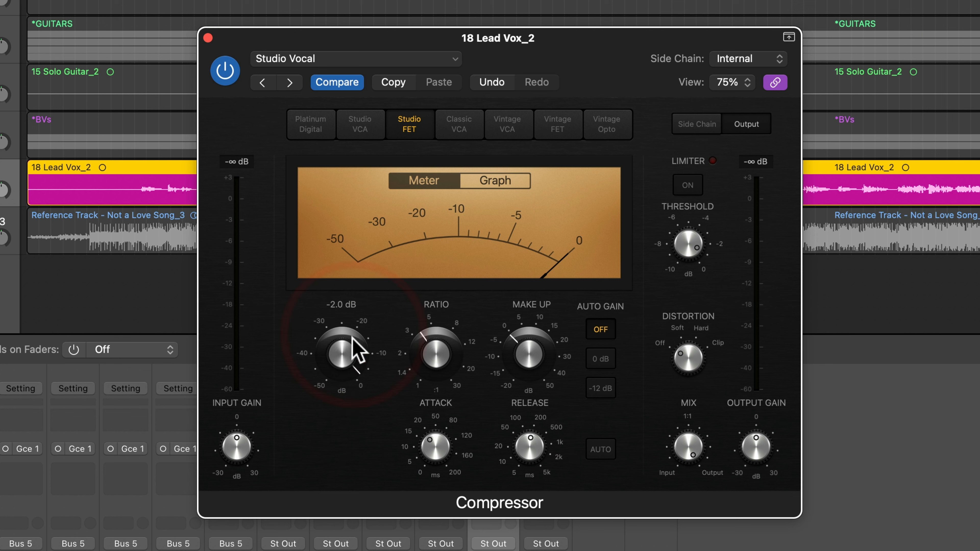
left_click(356, 355)
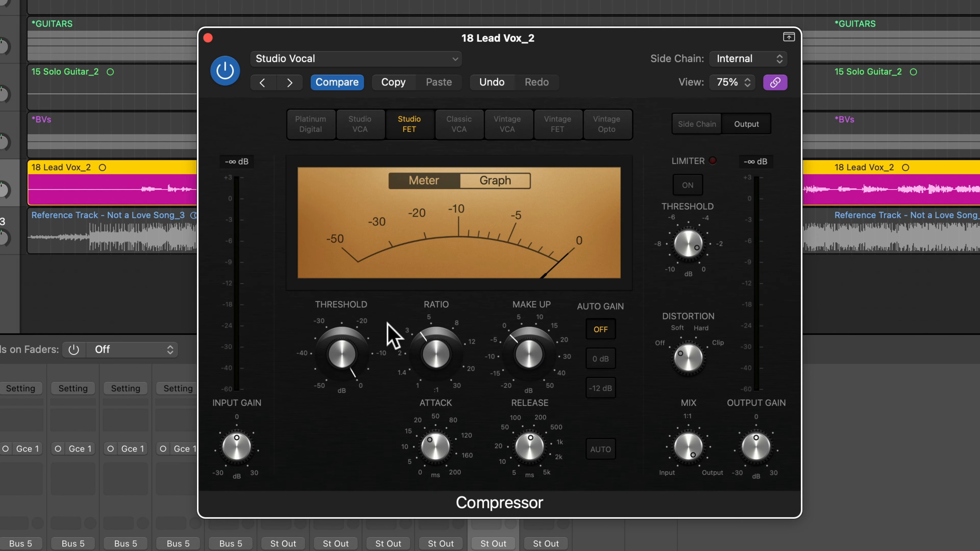
mouse_move(344, 357)
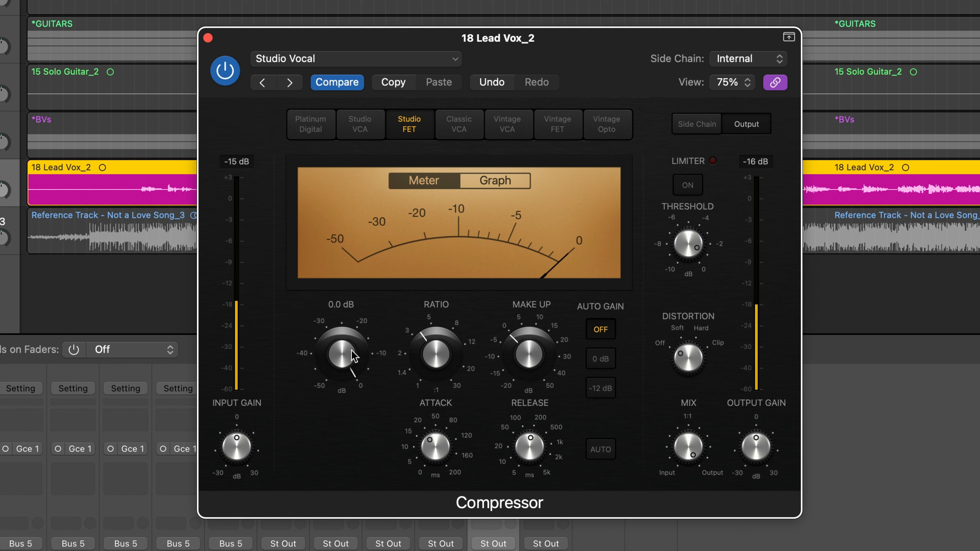
left_click_drag(351, 351, 342, 407)
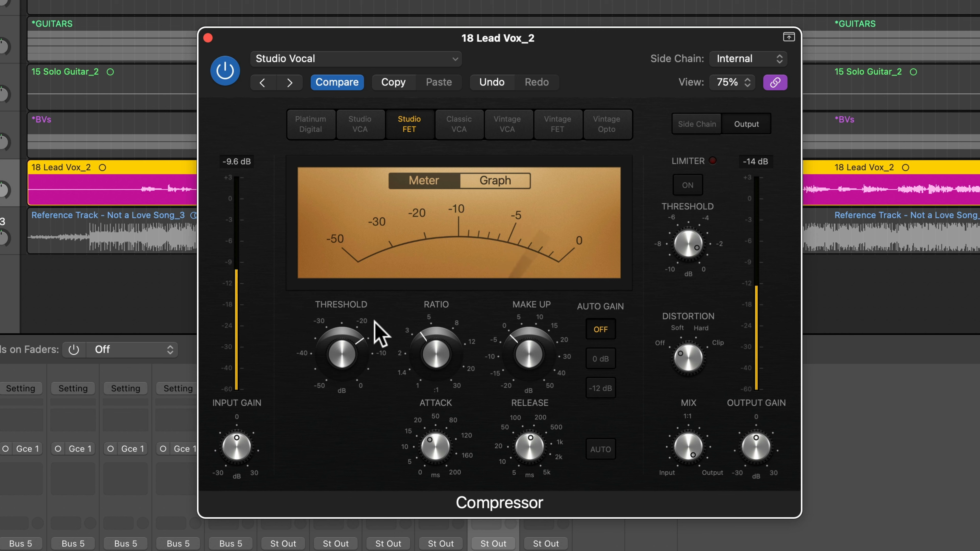
left_click_drag(349, 347, 351, 348)
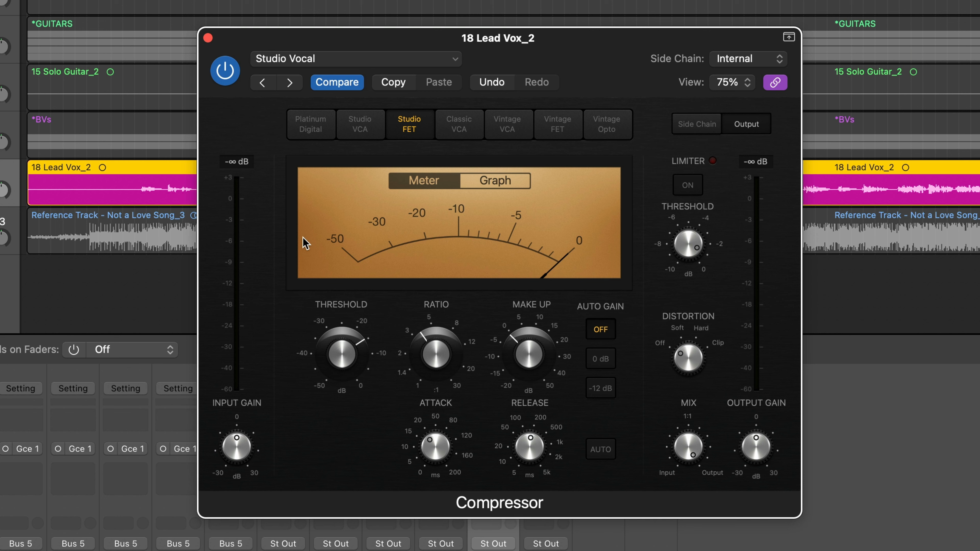
Step: Raise the make-up gain to 4.0 dB and compare the playing soloed vocal with the compressor bypassed and active
mouse_move(545, 341)
left_click_drag(534, 339, 534, 323)
key("space")
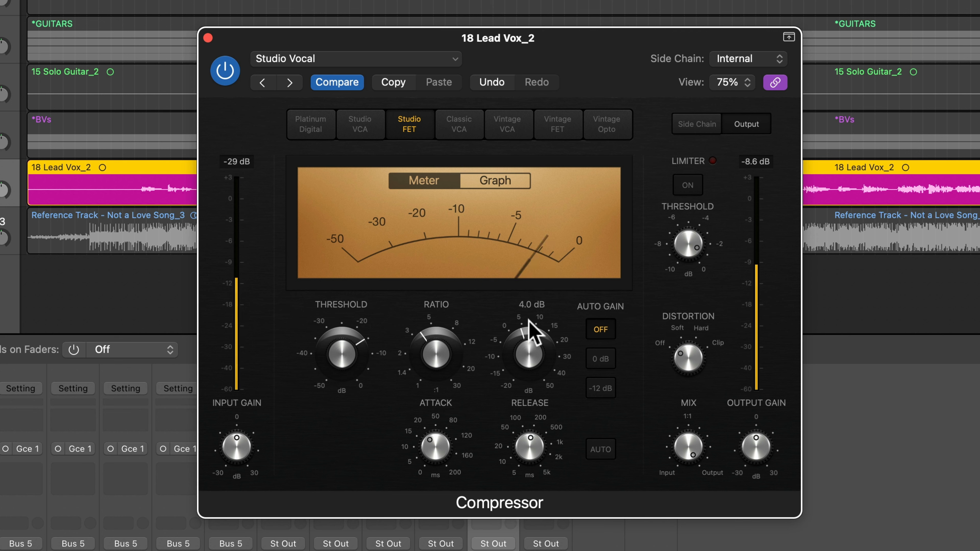
left_click(224, 72)
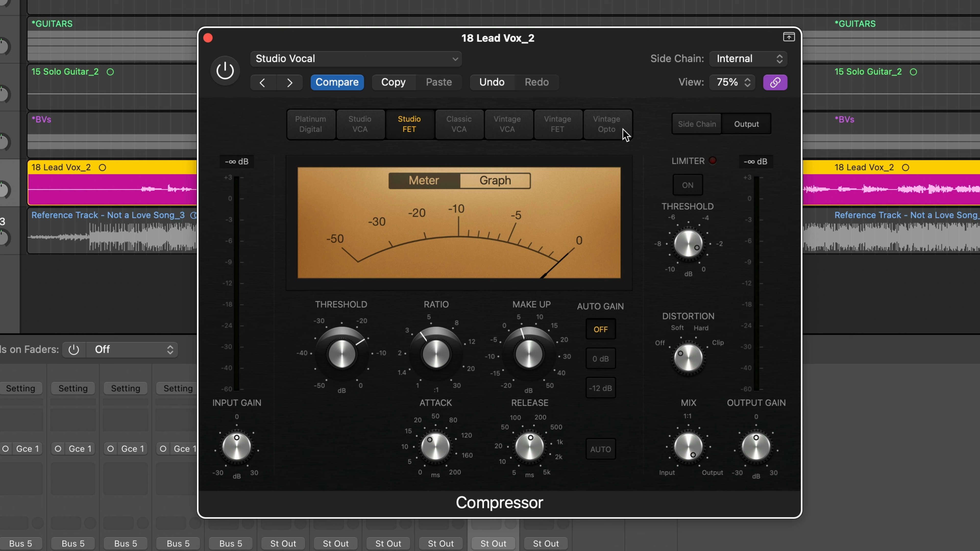
left_click(226, 72)
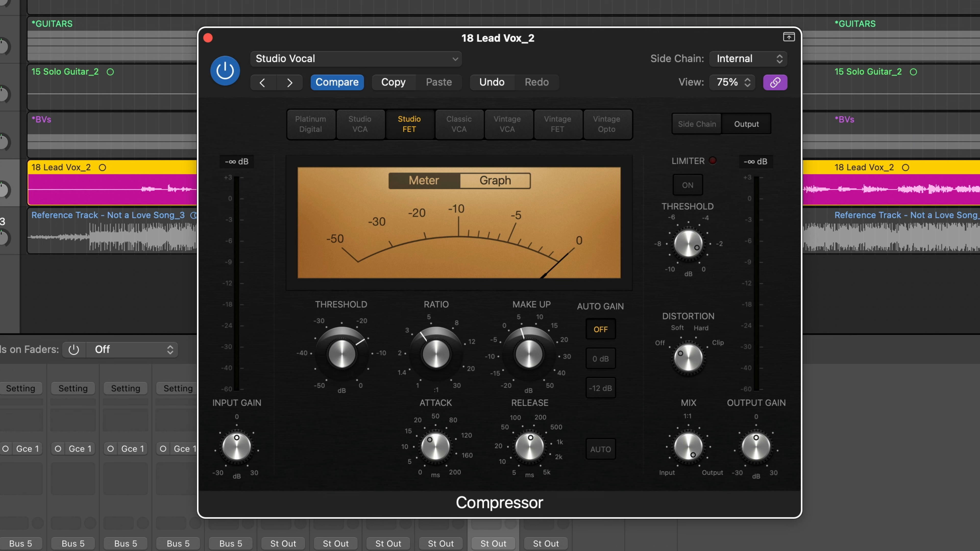
Step: Unsolo the lead vocal and compare the full mix with its compressor bypassed and active, leaving the compressor on
key("s")
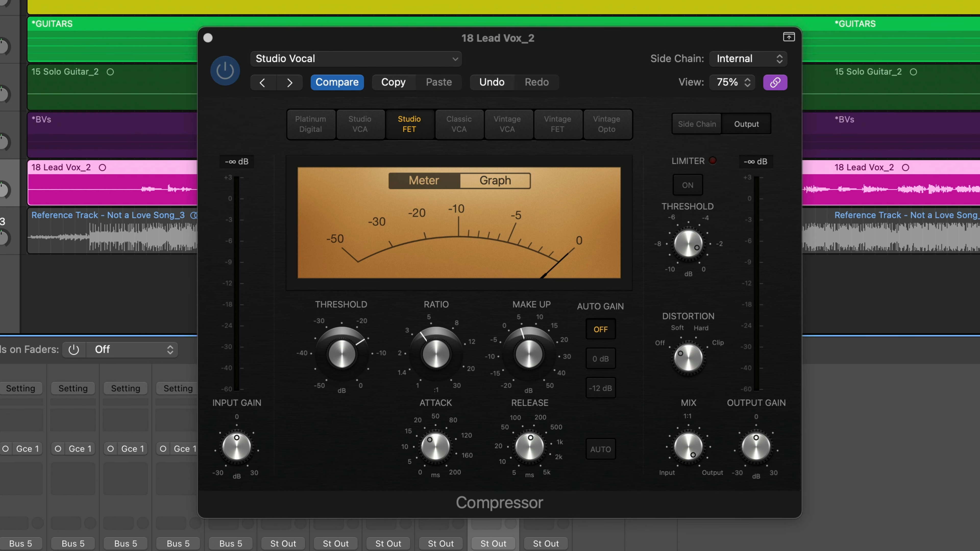
key("space")
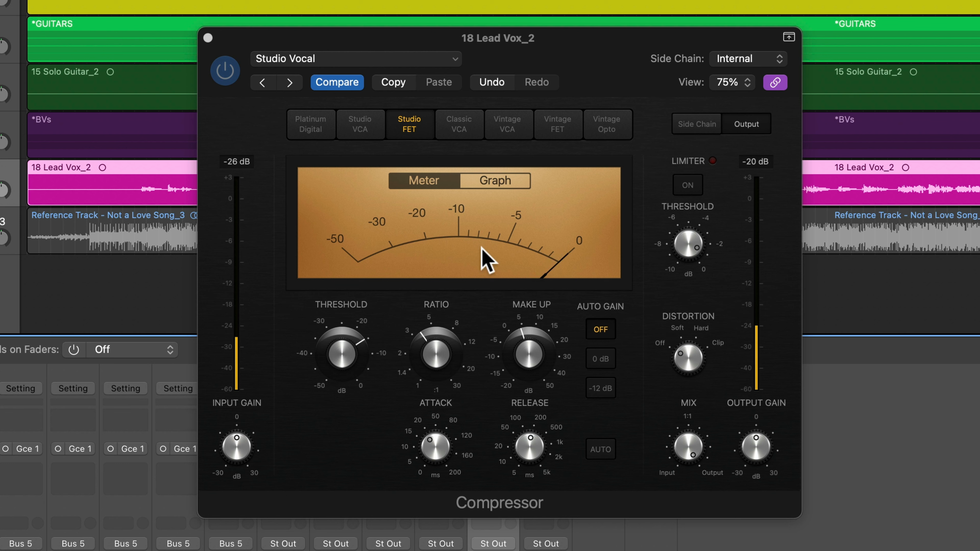
left_click(229, 76)
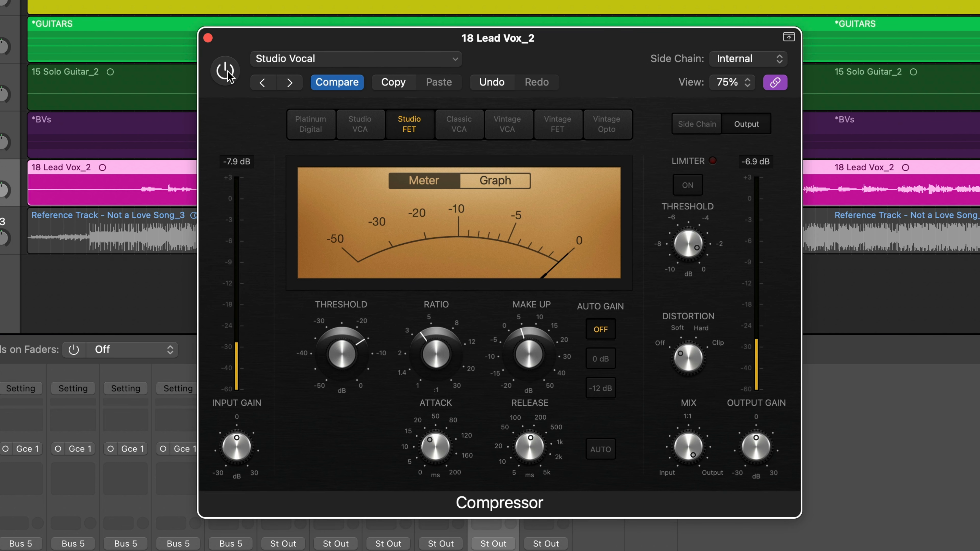
left_click(225, 71)
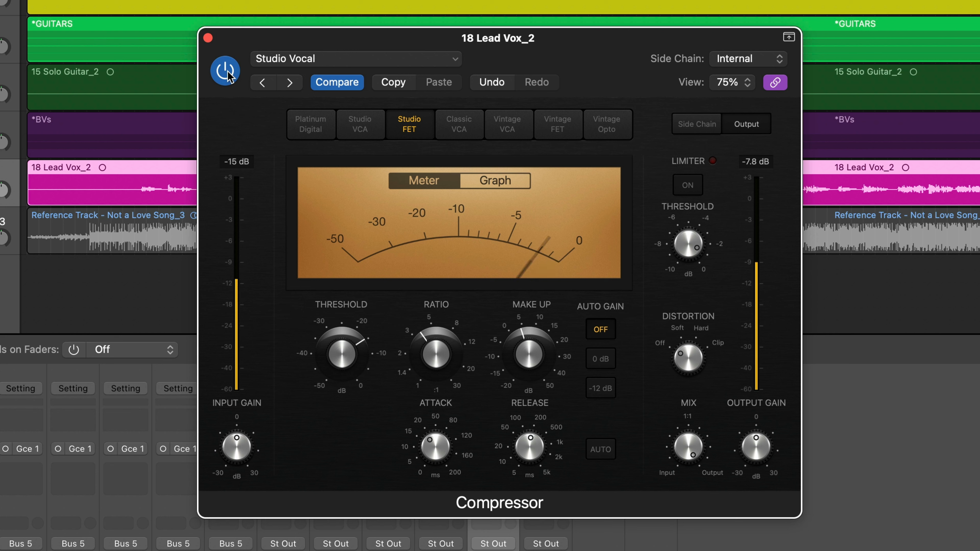
left_click(228, 73)
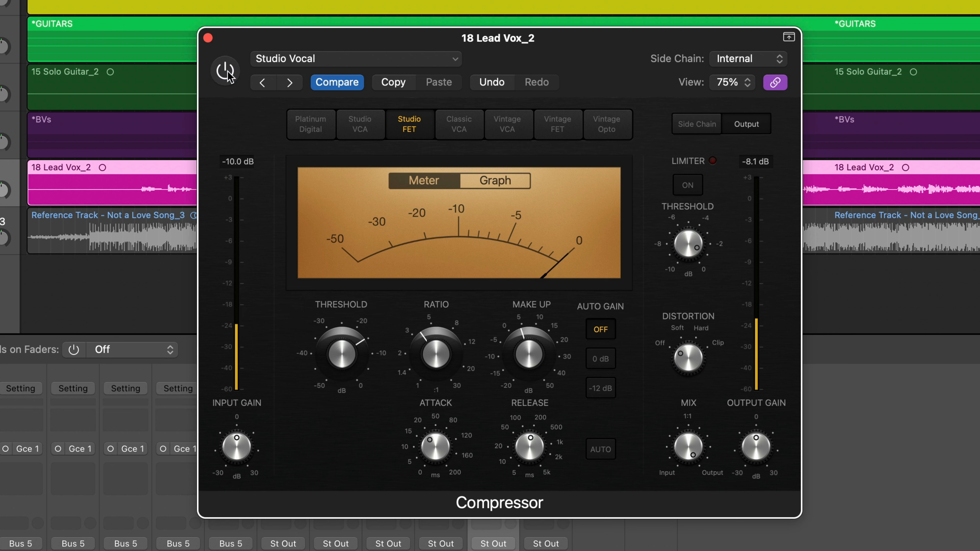
left_click(228, 72)
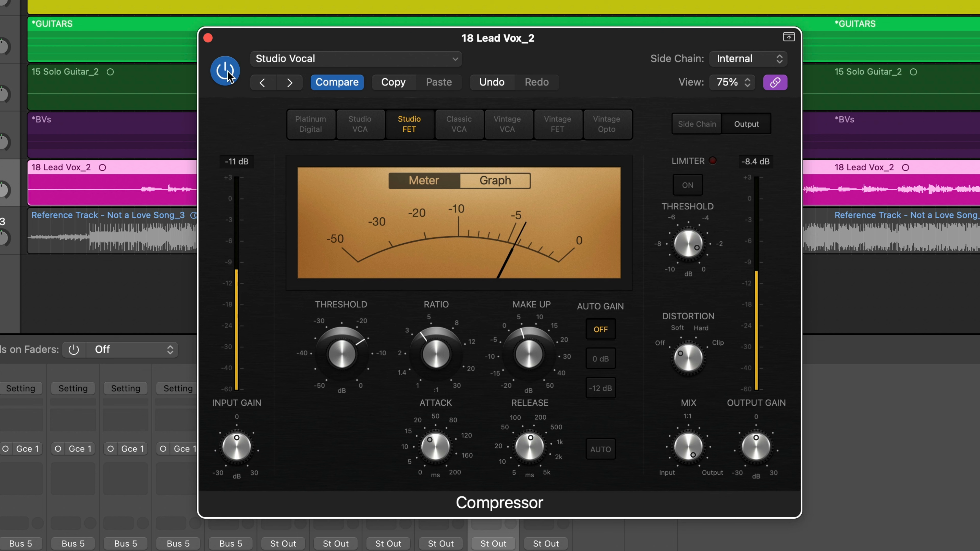
left_click(228, 73)
left_click(228, 73)
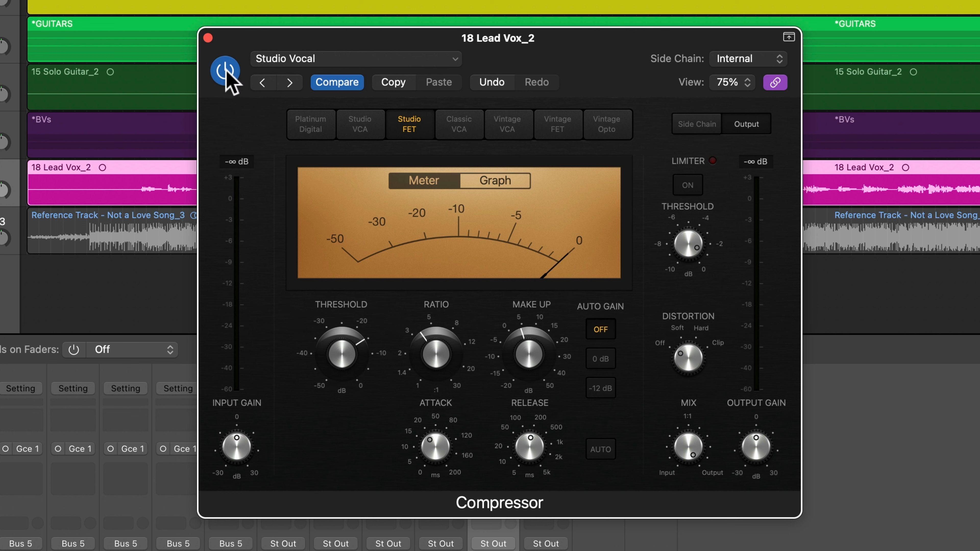
mouse_move(447, 345)
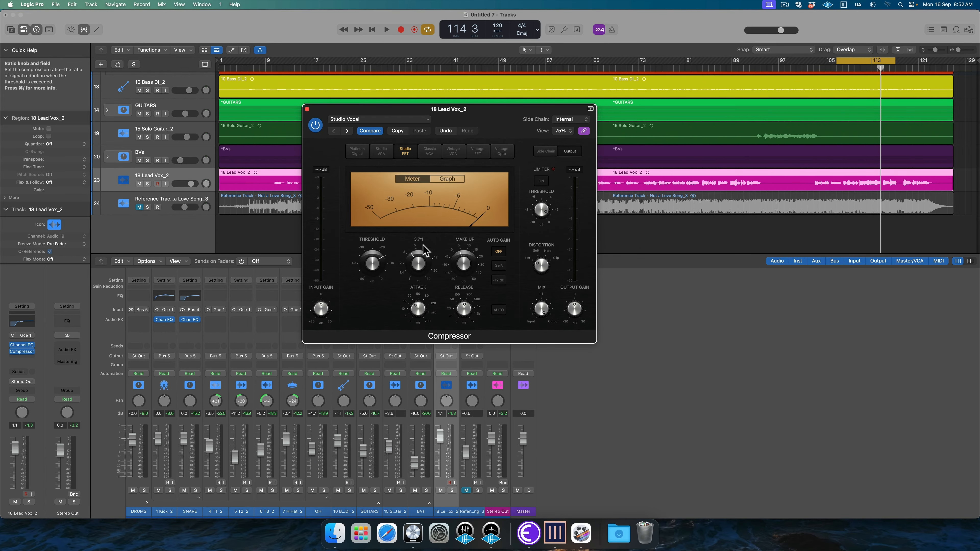
left_click(307, 110)
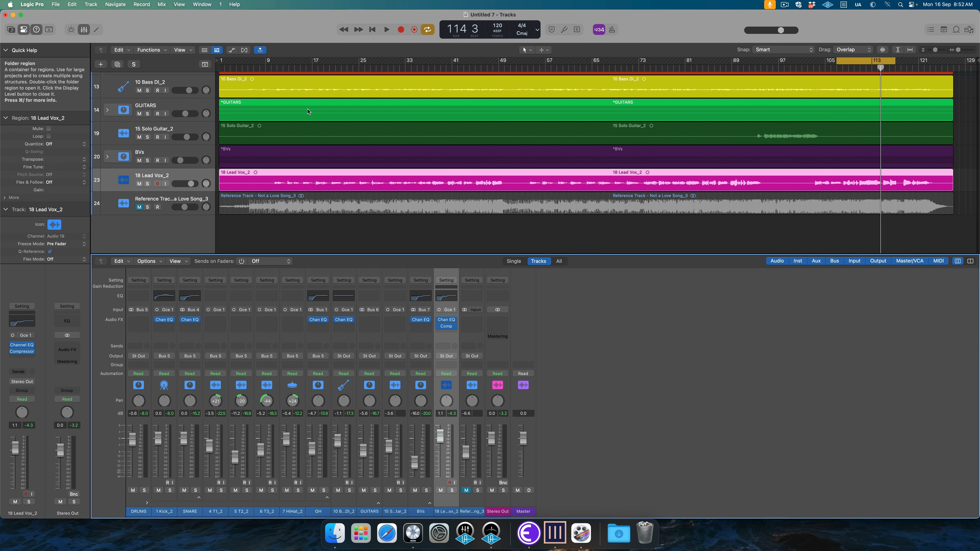
Step: Insert a Compressor in the first audio effect slot of the DRUMS channel strip
left_click(149, 455)
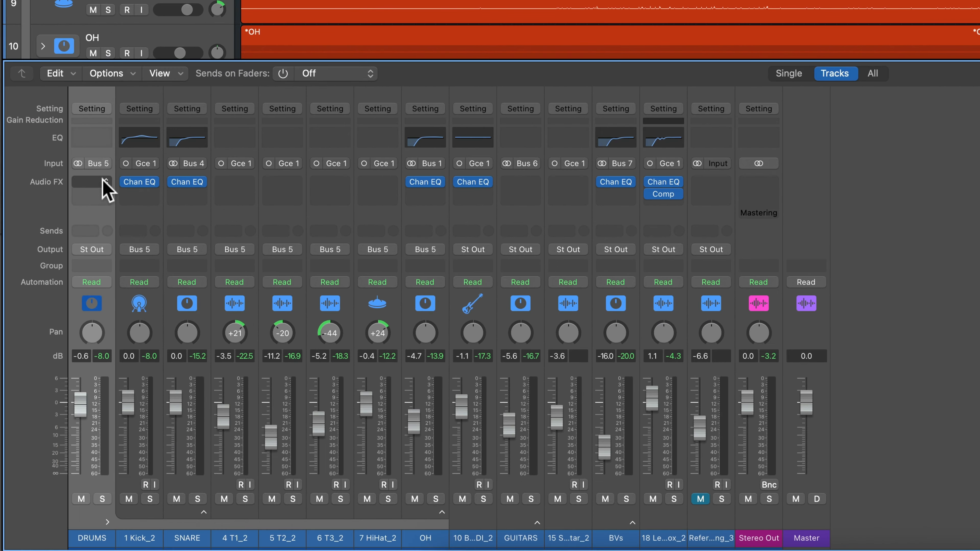
left_click(144, 320)
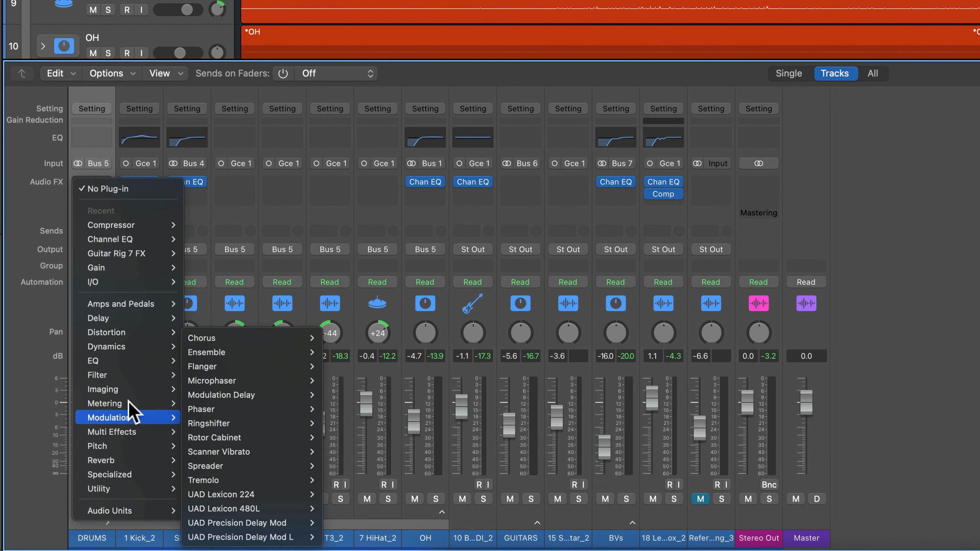
mouse_move(145, 338)
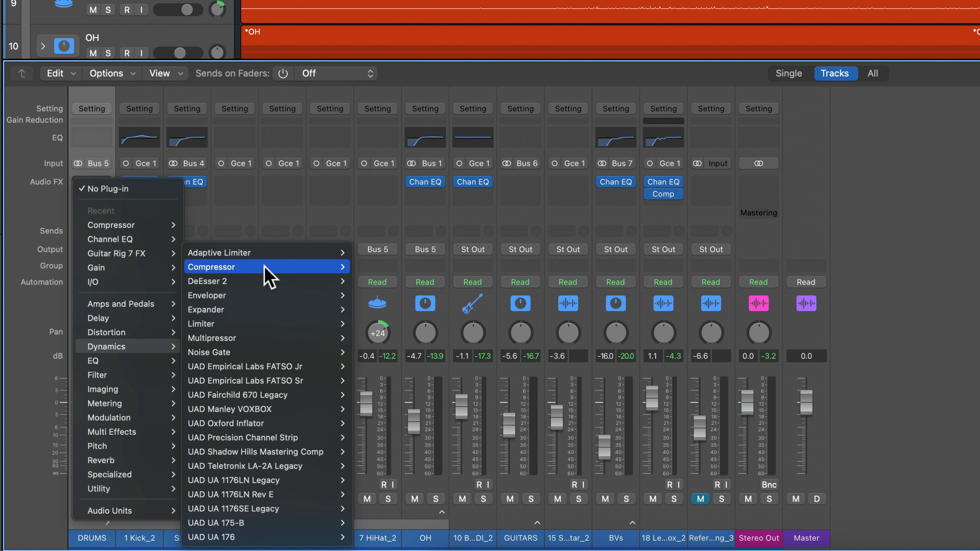
mouse_move(266, 268)
left_click(377, 270)
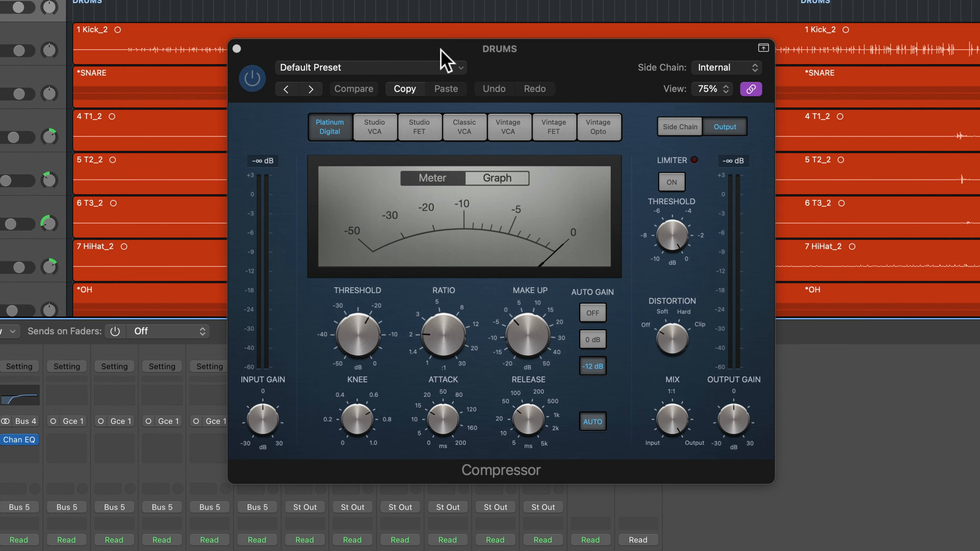
Step: Load the Drum Mix preset from the Drums category into the DRUMS compressor
left_click(460, 69)
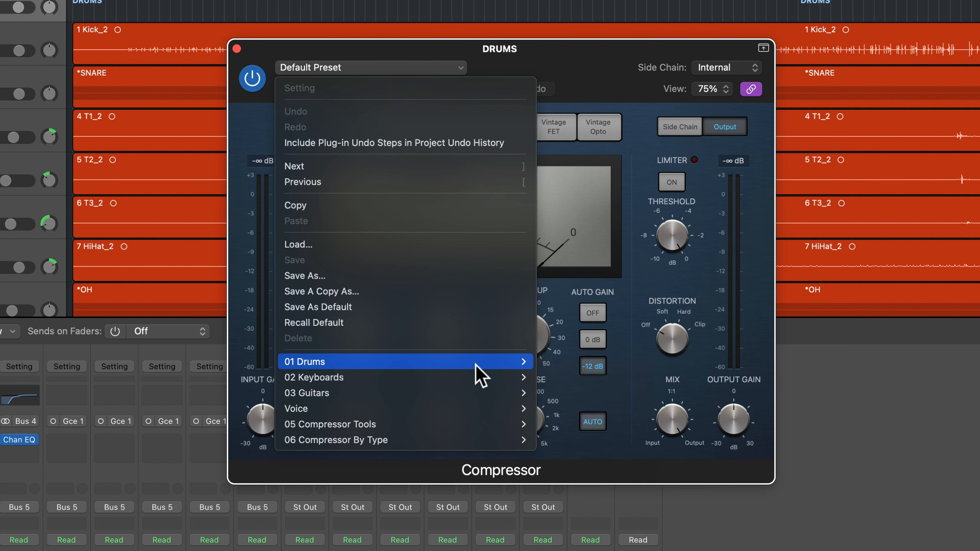
mouse_move(483, 371)
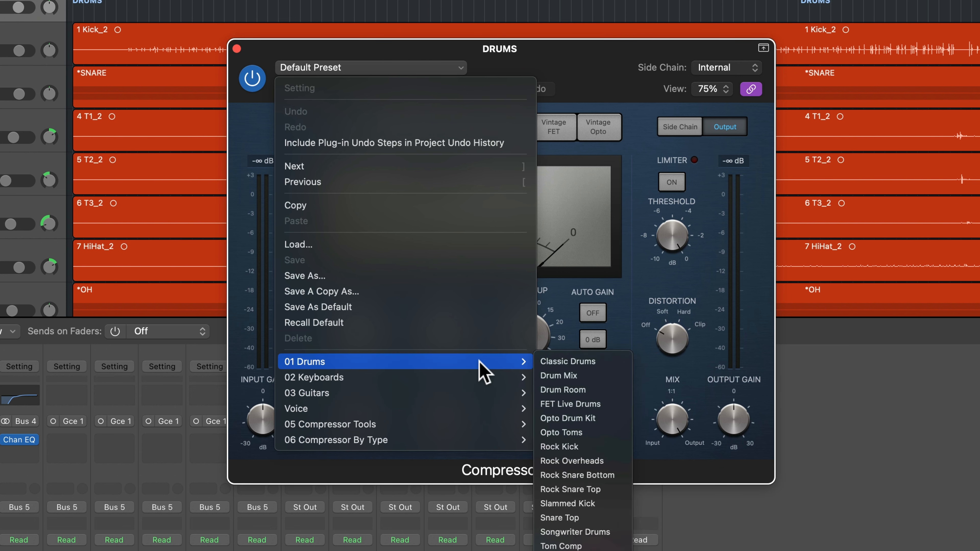
left_click(562, 375)
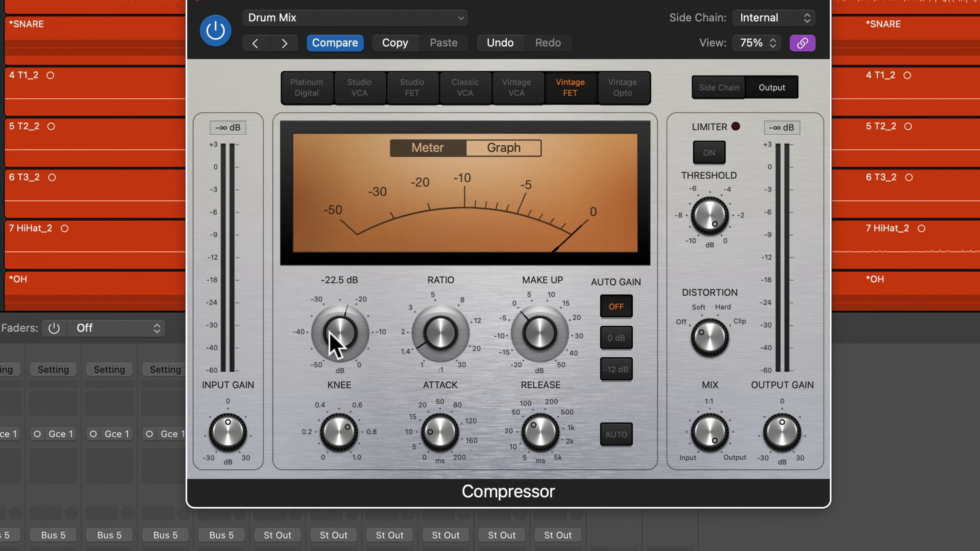
Step: Start playback with the threshold at 0 dB, lower it to between the -40 and -30 dB marks, and raise the make-up gain slightly above 0 dB
left_click_drag(334, 344, 341, 168)
key("space")
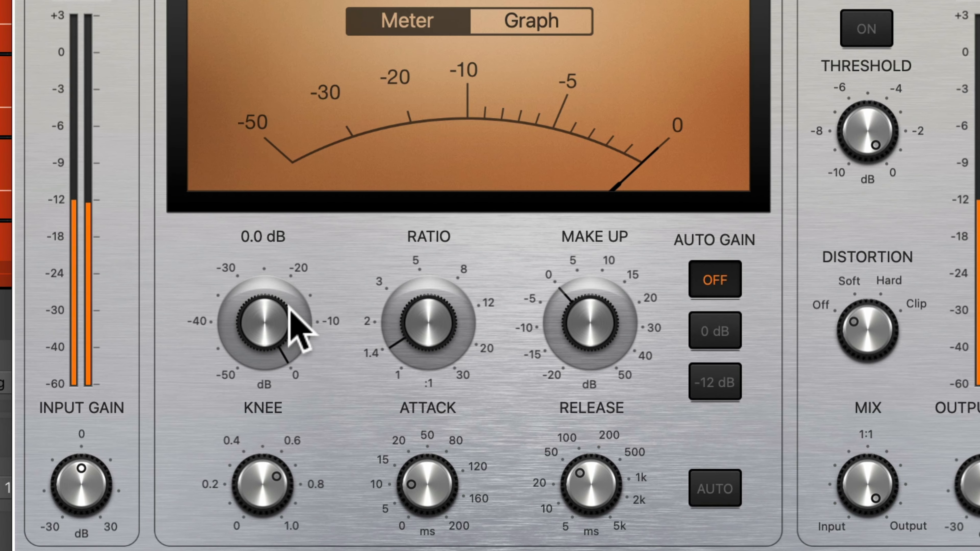
left_click_drag(290, 303, 277, 537)
mouse_move(591, 300)
left_mouse_down()
mouse_move(599, 266)
mouse_move(606, 291)
left_mouse_up()
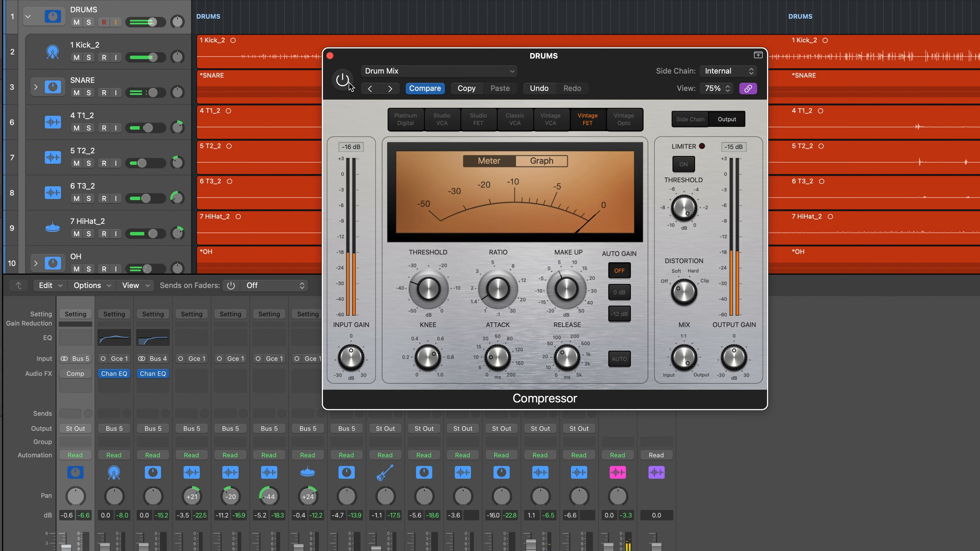
Step: Compare the playing mix with the DRUMS compressor bypassed and active, lowering the 1.1 dB audio channel's fader to -2.4 dB before stopping playback
left_click(349, 83)
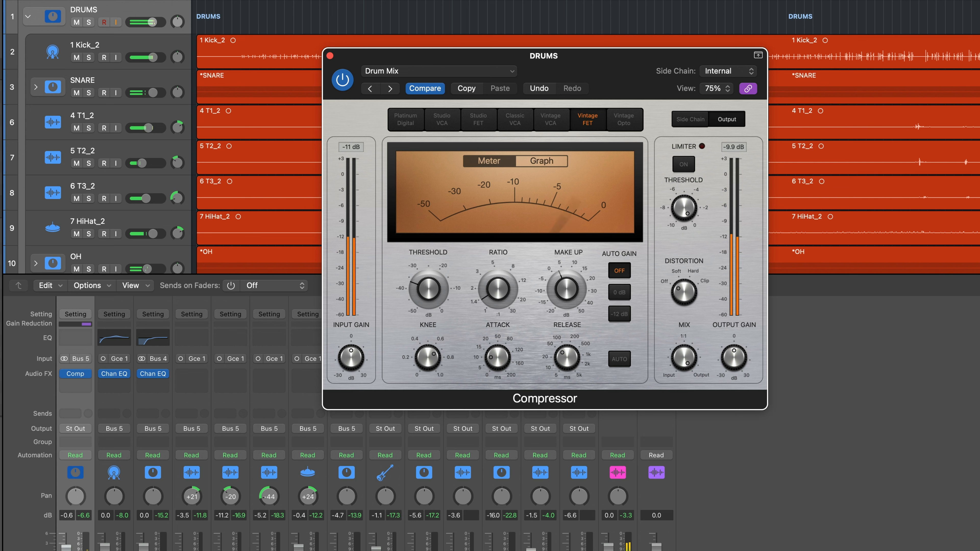
left_click_drag(532, 550, 531, 550)
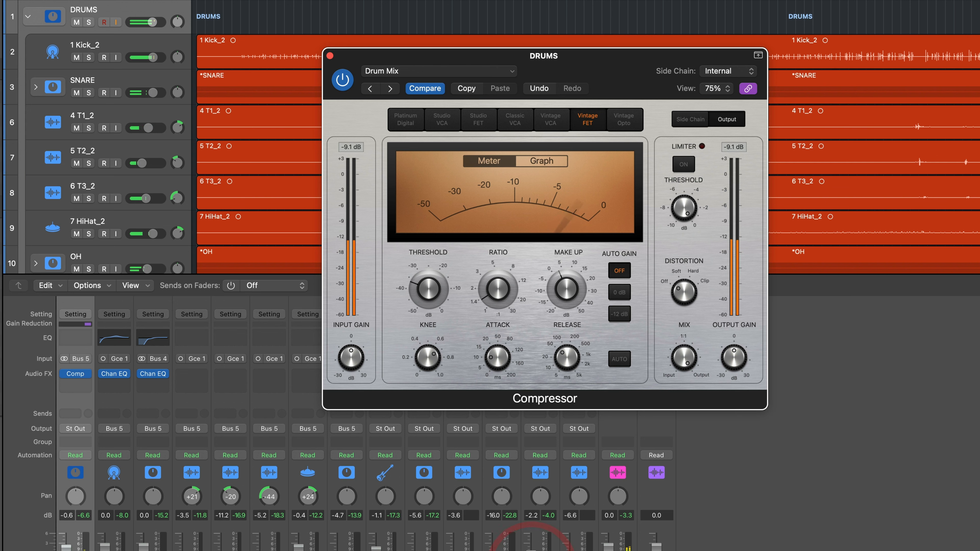
left_click(348, 85)
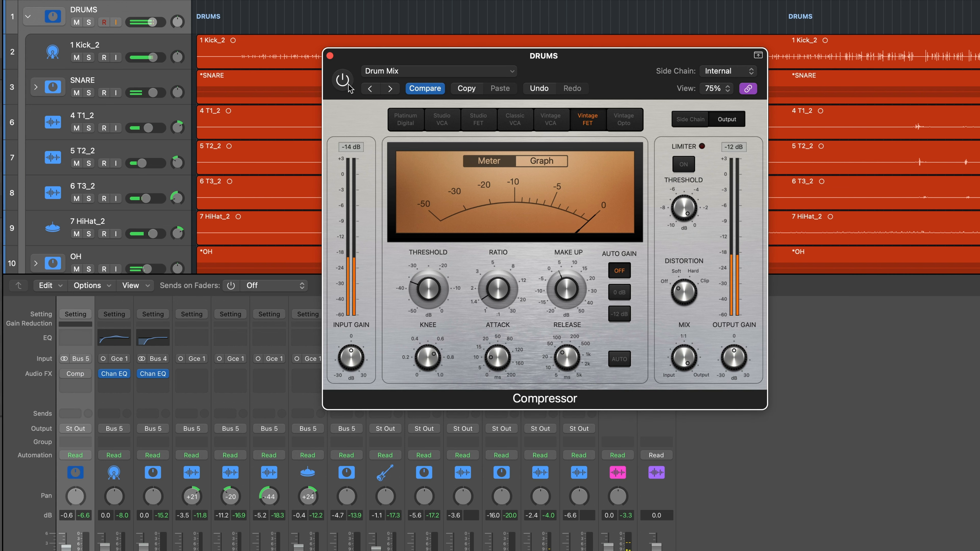
left_click(347, 85)
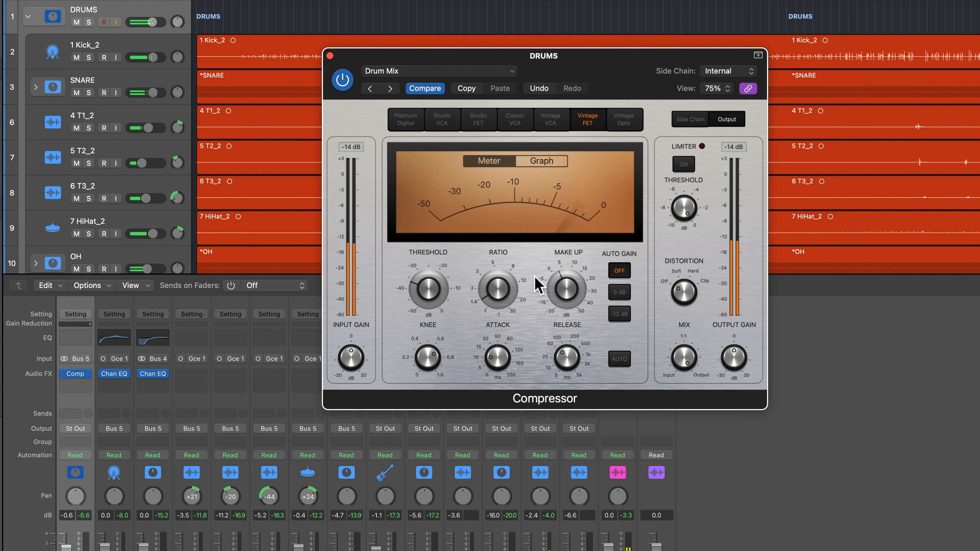
key("space")
mouse_move(505, 273)
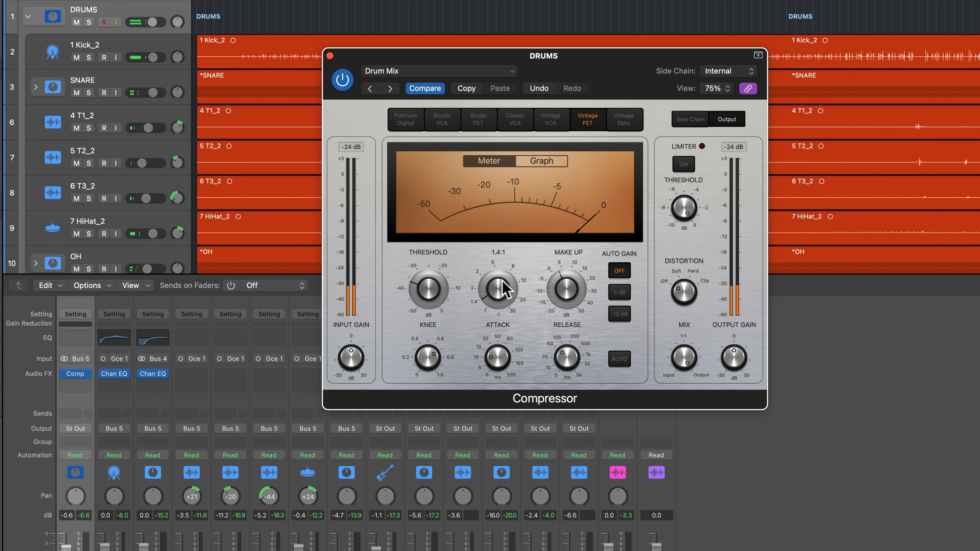